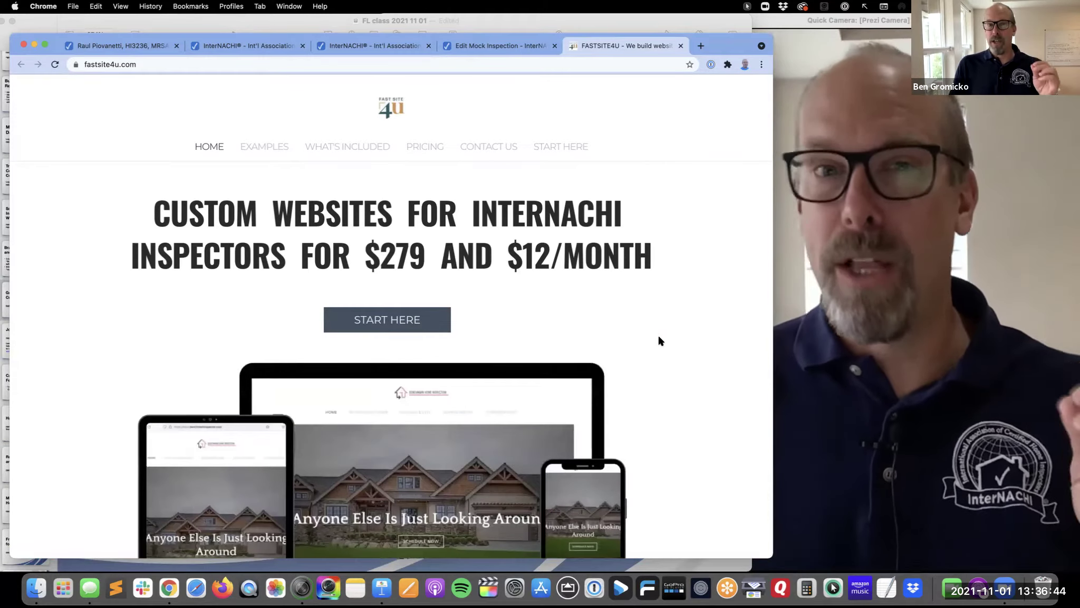
click(660, 340)
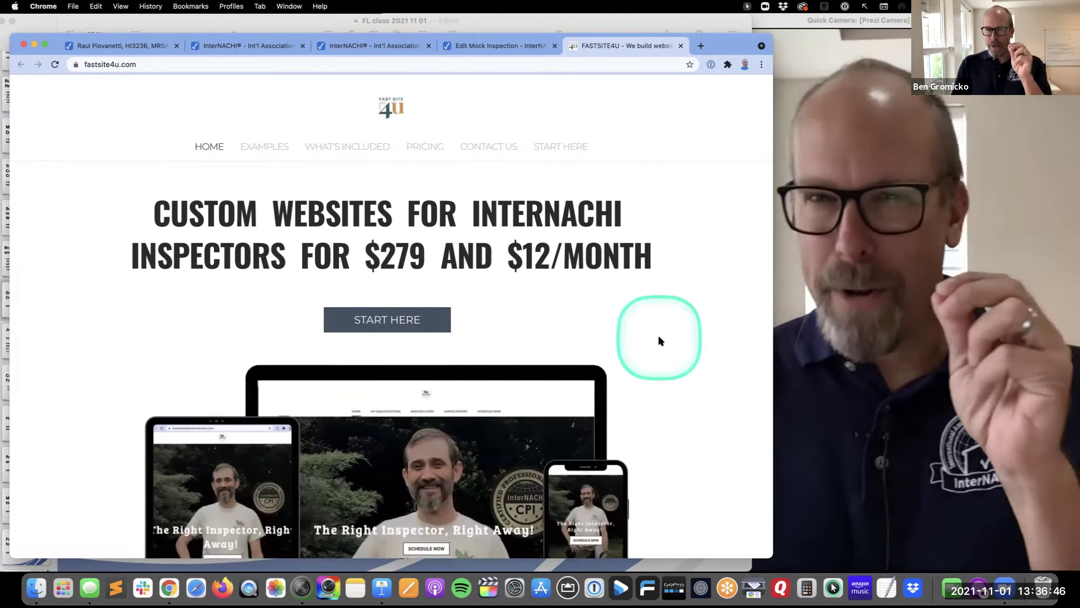
click(659, 340)
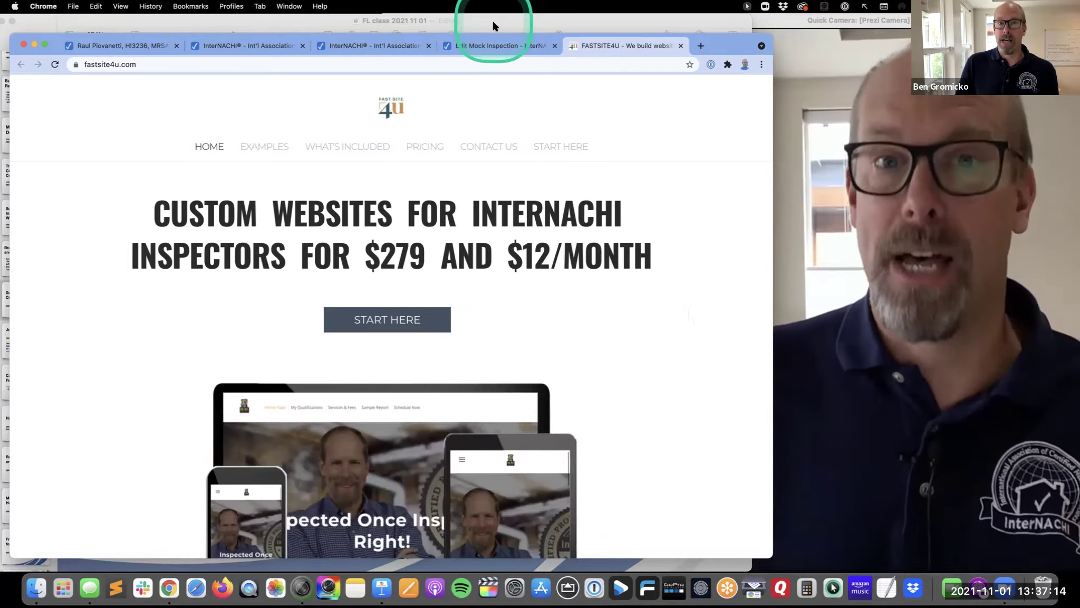
Step: Switch to the Keynote presentation and display the Job Leads slide
click(494, 27)
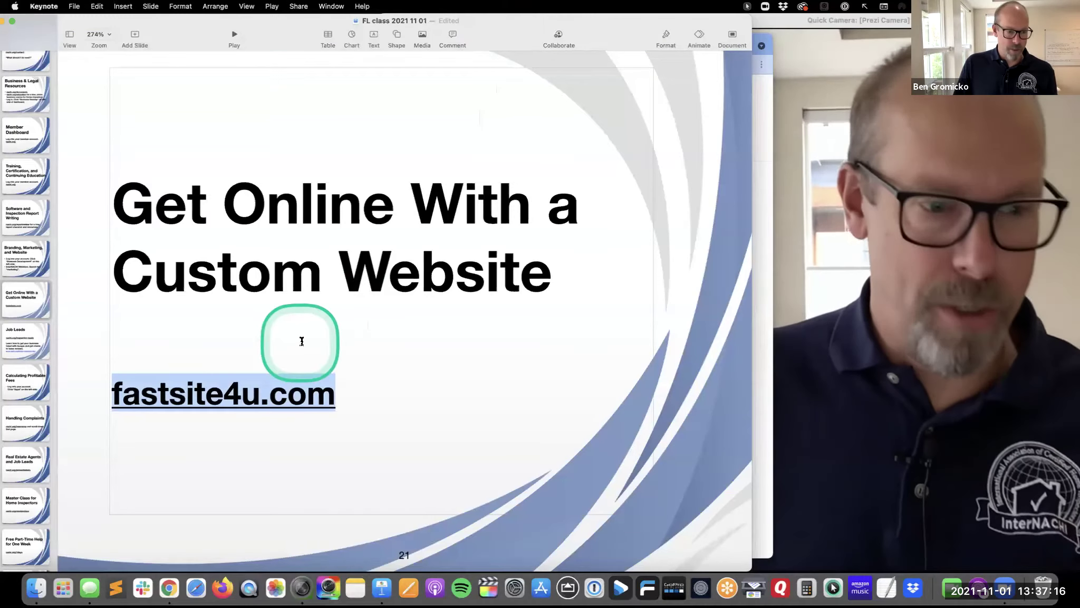
scroll(24, 310, down, 1)
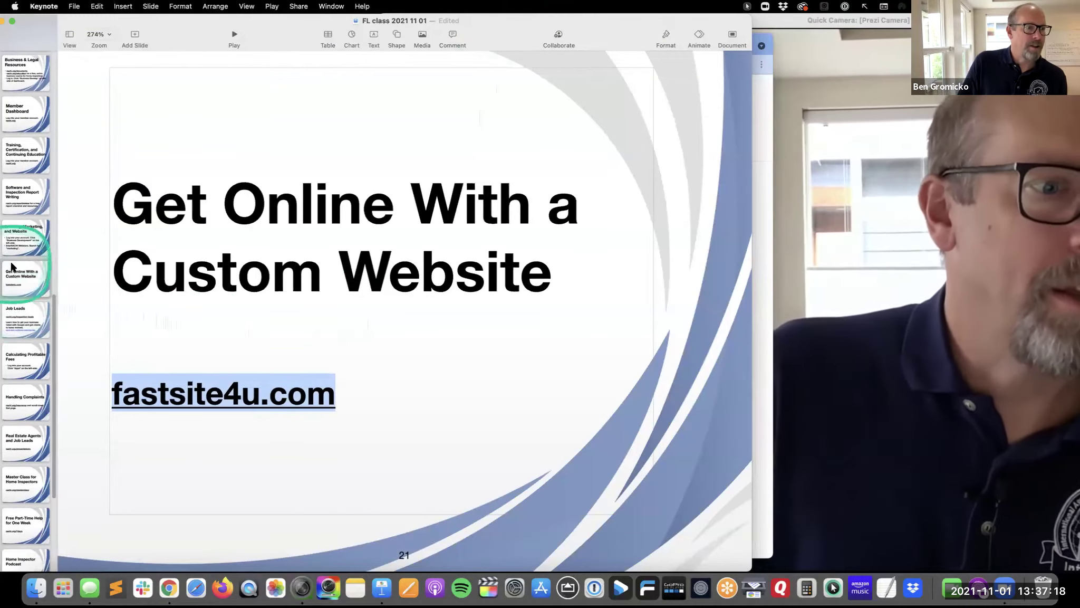
click(20, 274)
click(18, 313)
click(240, 307)
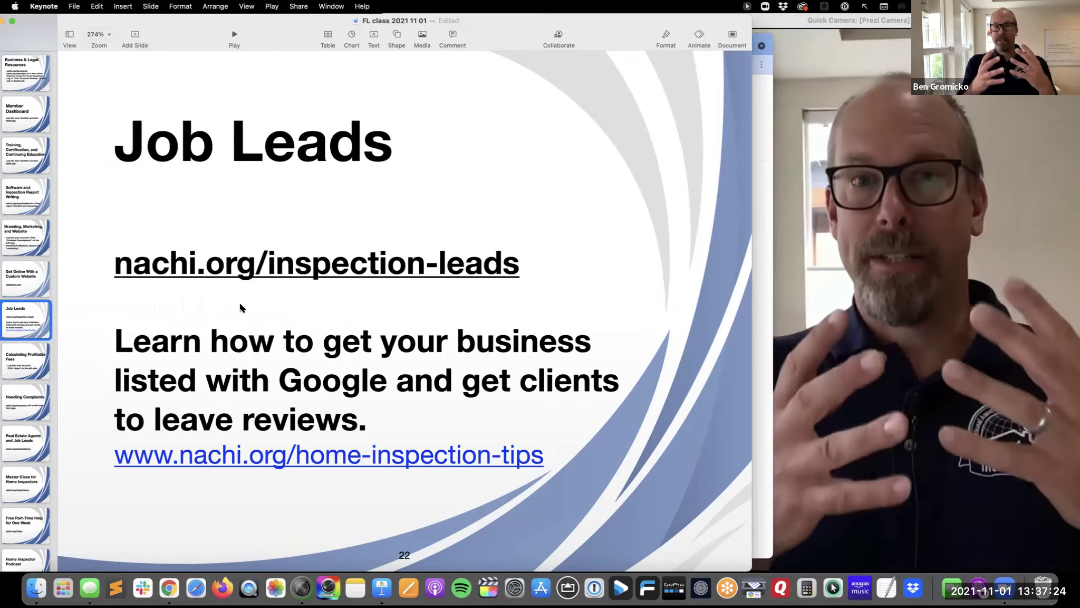
Step: Open the nachi.org/inspection-leads link from the Job Leads slide in the browser
click(241, 308)
click(285, 265)
click(348, 326)
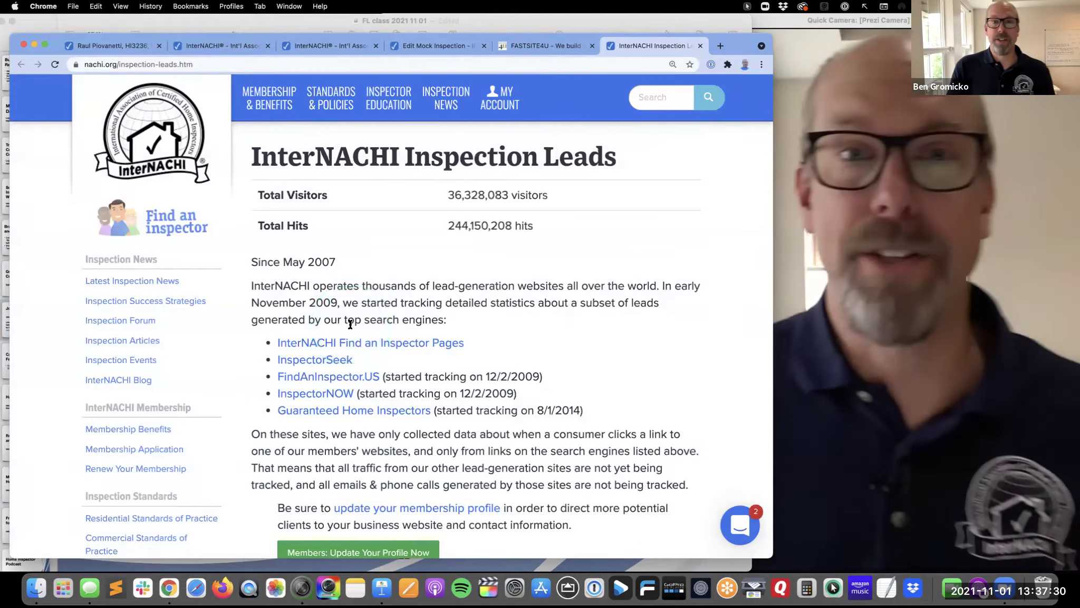
click(350, 324)
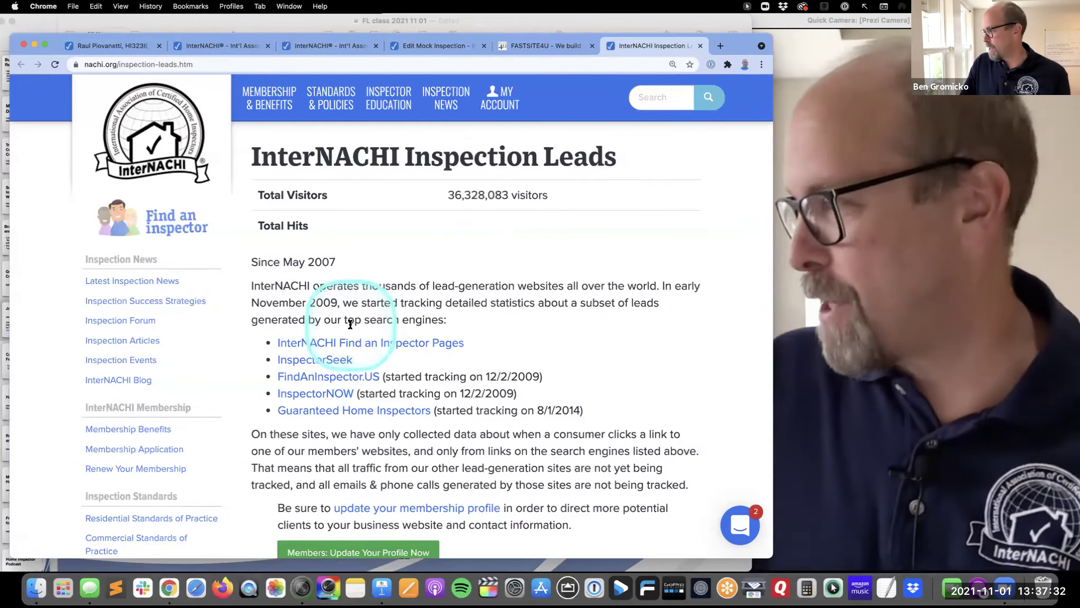
click(350, 324)
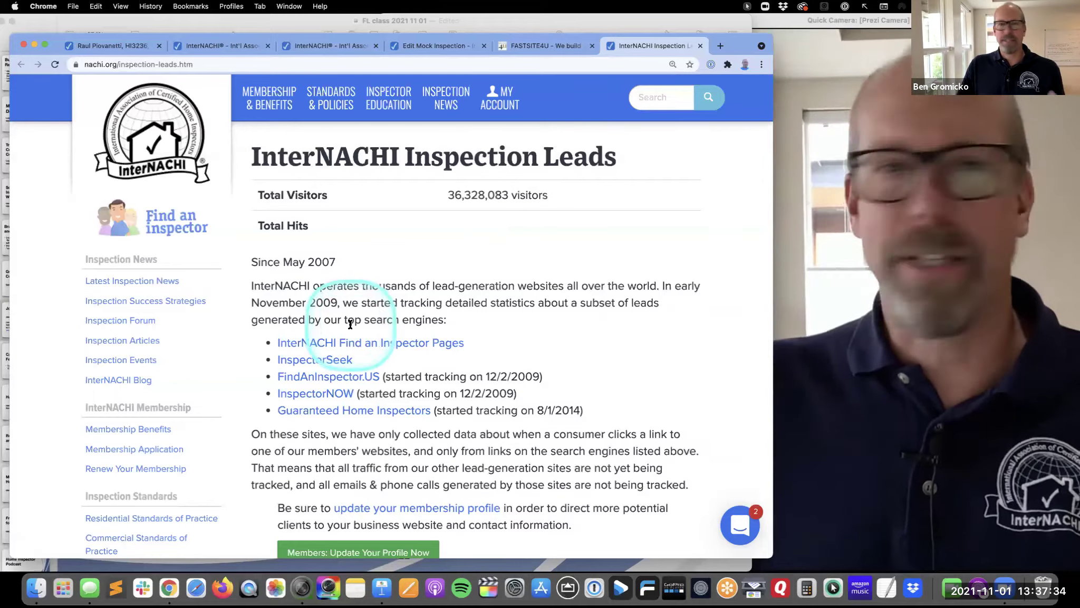
drag(372, 239, 384, 252)
click(381, 249)
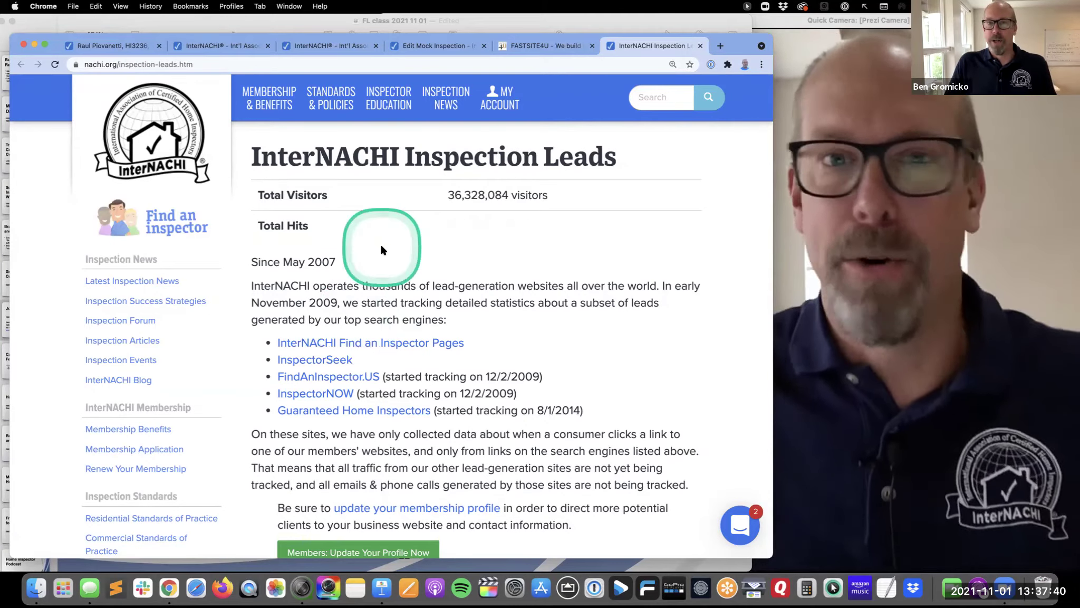
Step: Open the member profile update page from the Inspection Leads page
scroll(380, 248, down, 2)
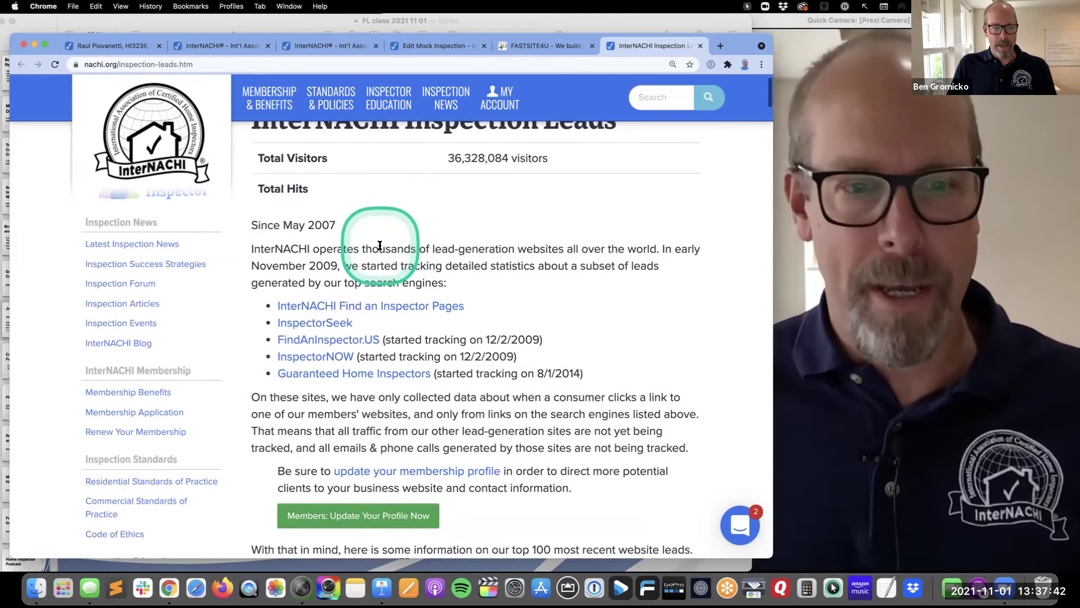
click(379, 245)
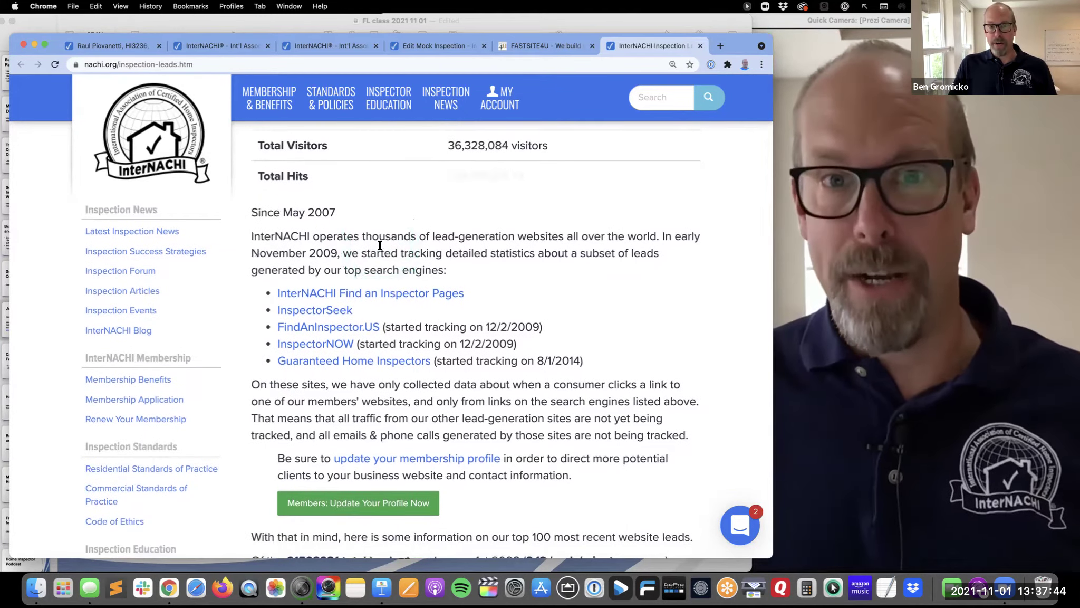
scroll(380, 245, up, 1)
scroll(375, 243, down, 4)
click(387, 351)
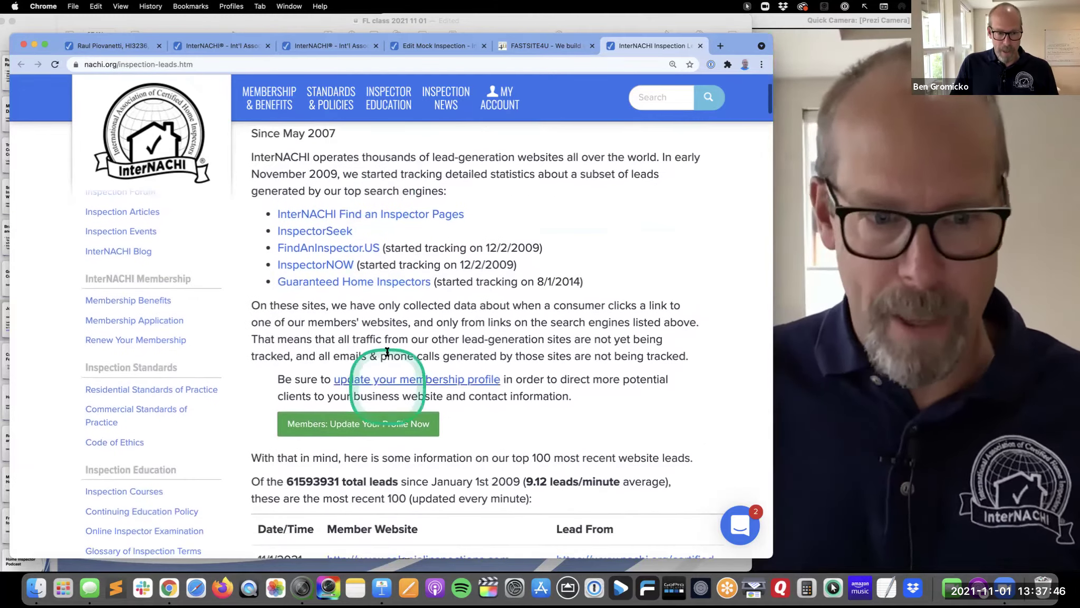
click(369, 424)
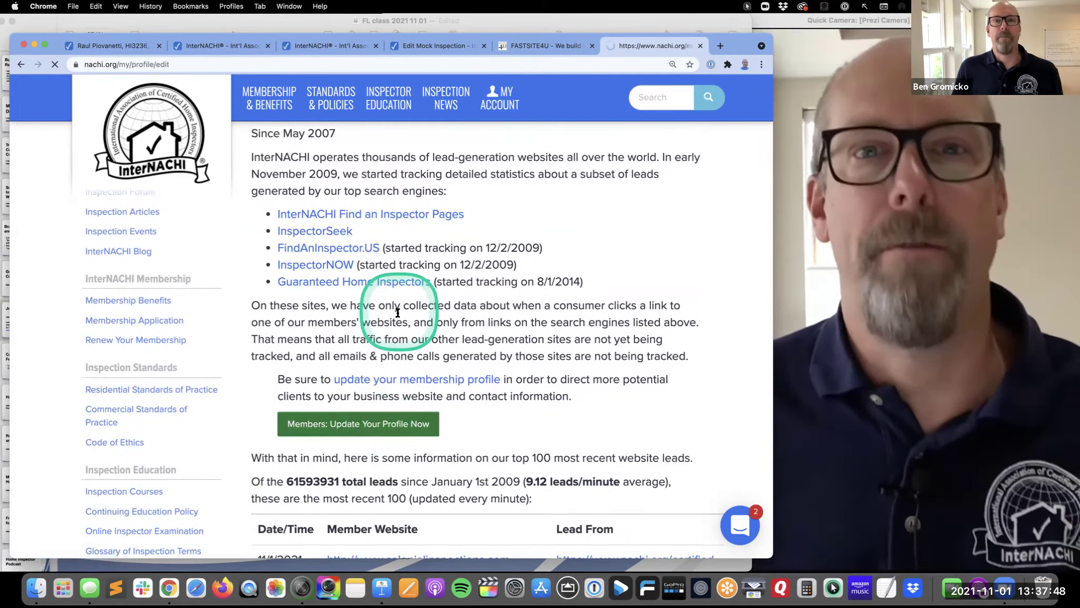
Step: Find the company website field in the profile form and highlight its address and label
scroll(369, 296, down, 10)
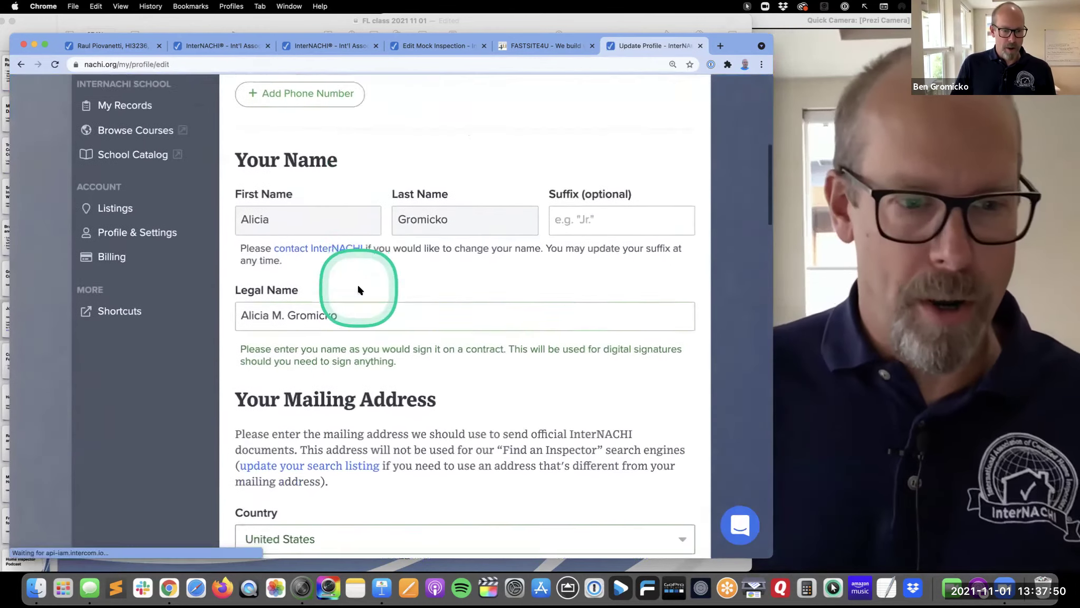
scroll(359, 290, down, 10)
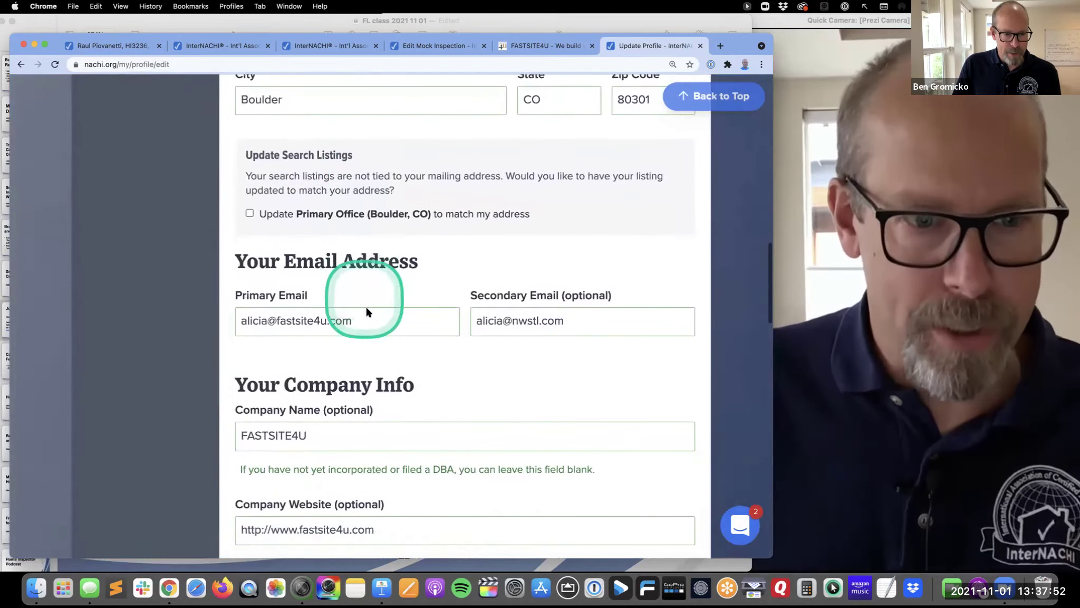
scroll(367, 313, down, 5)
drag(400, 405, 178, 411)
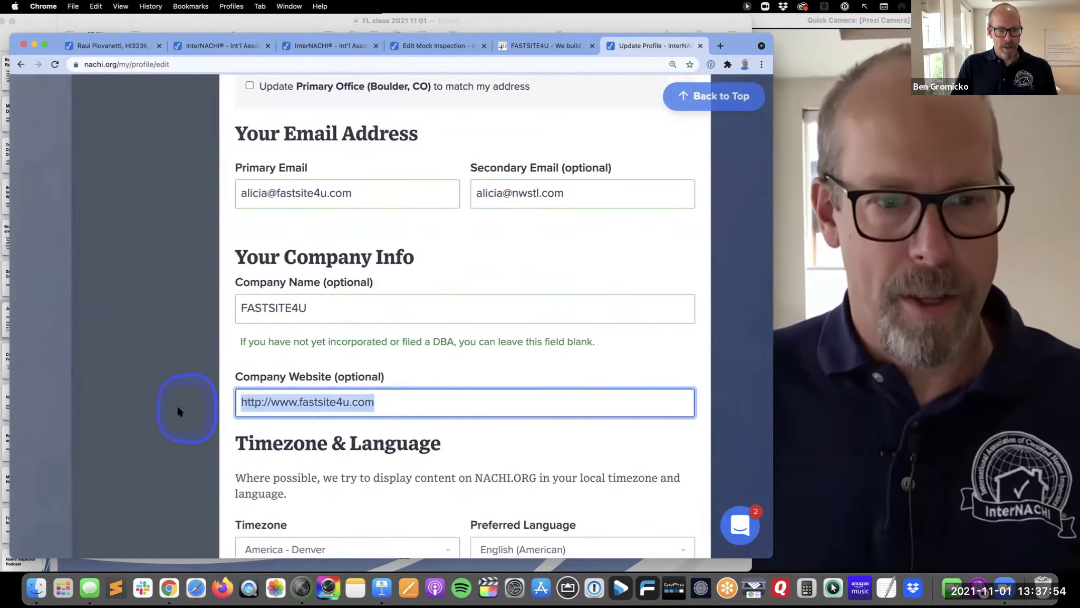
drag(274, 376, 342, 377)
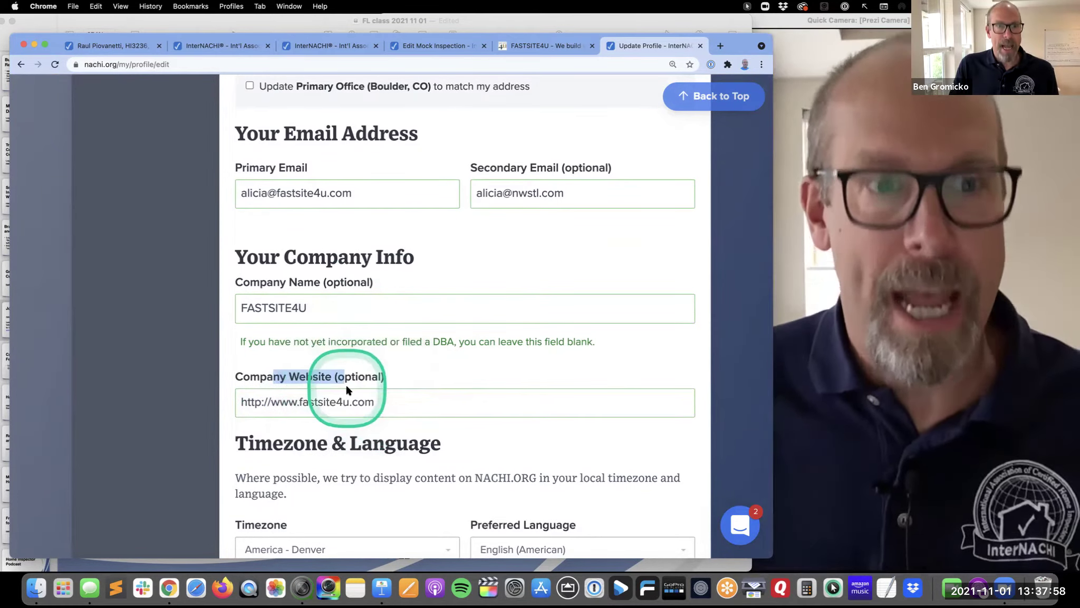
scroll(348, 382, up, 10)
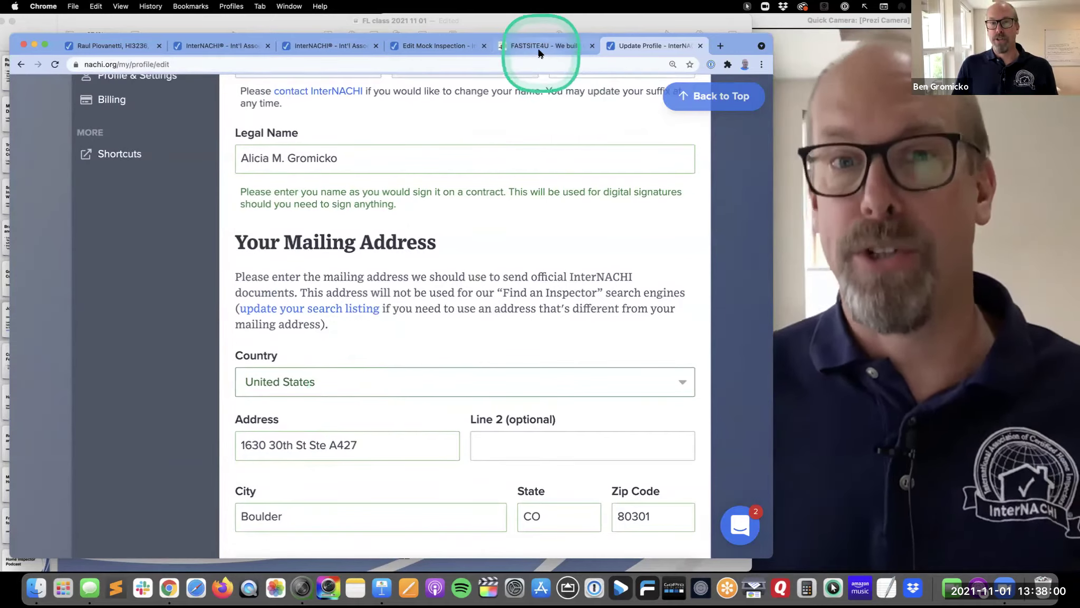
click(539, 51)
click(484, 66)
text(inspectr)
key(Return)
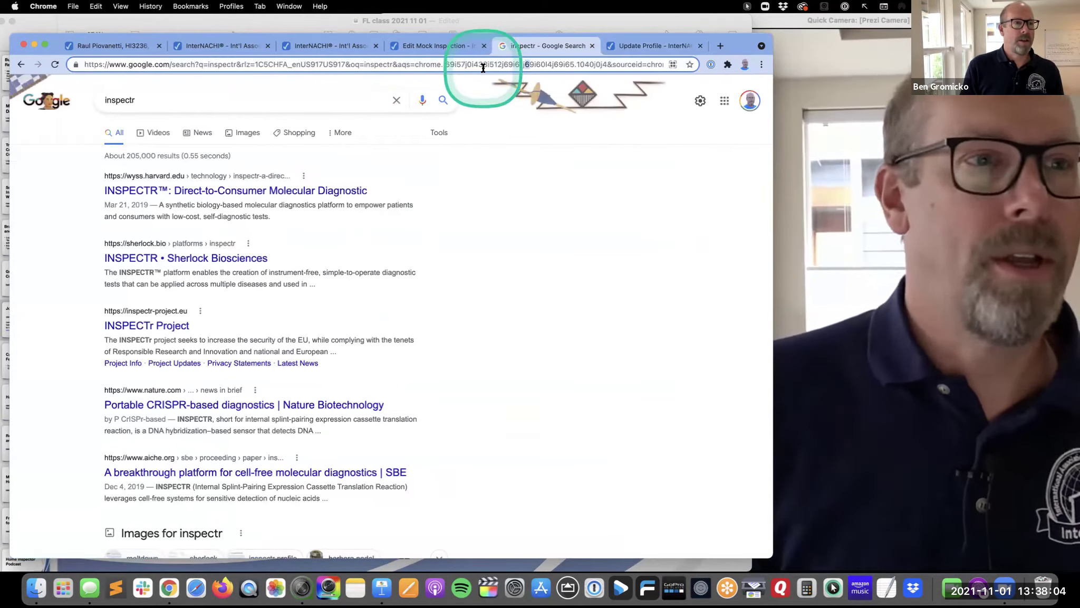
Step: Replace the address of the Google results page with inspectorseek.com and load that site
click(484, 67)
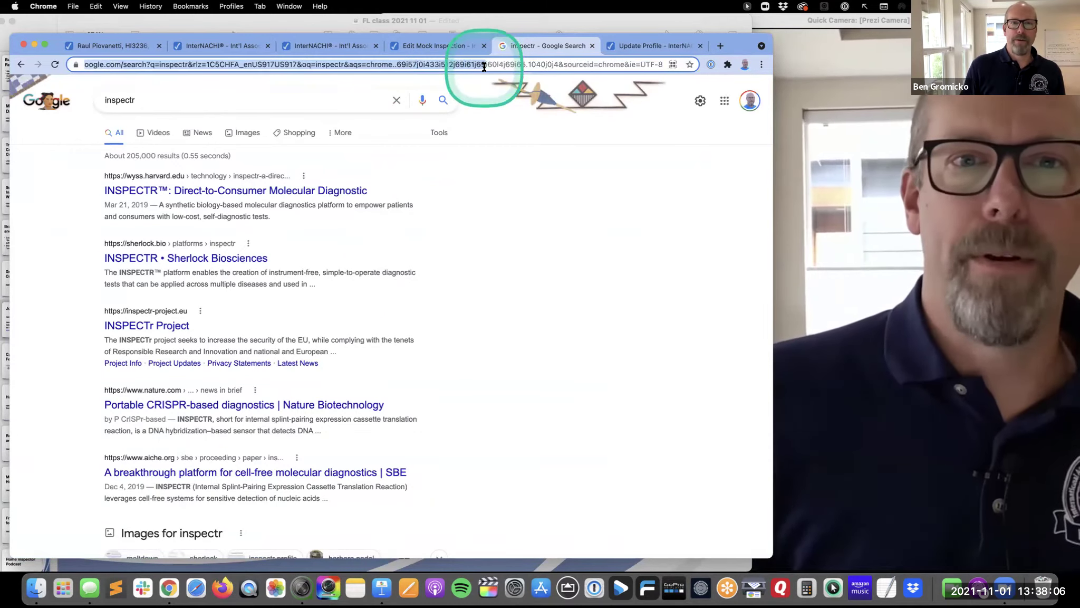
double_click(485, 66)
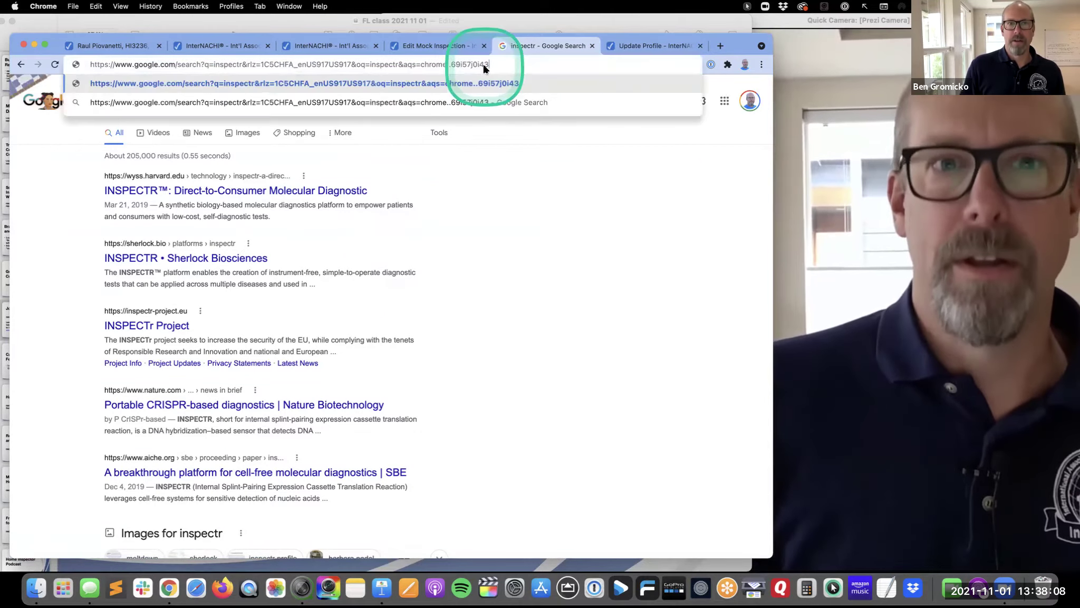
key(super+a)
text(inspecto)
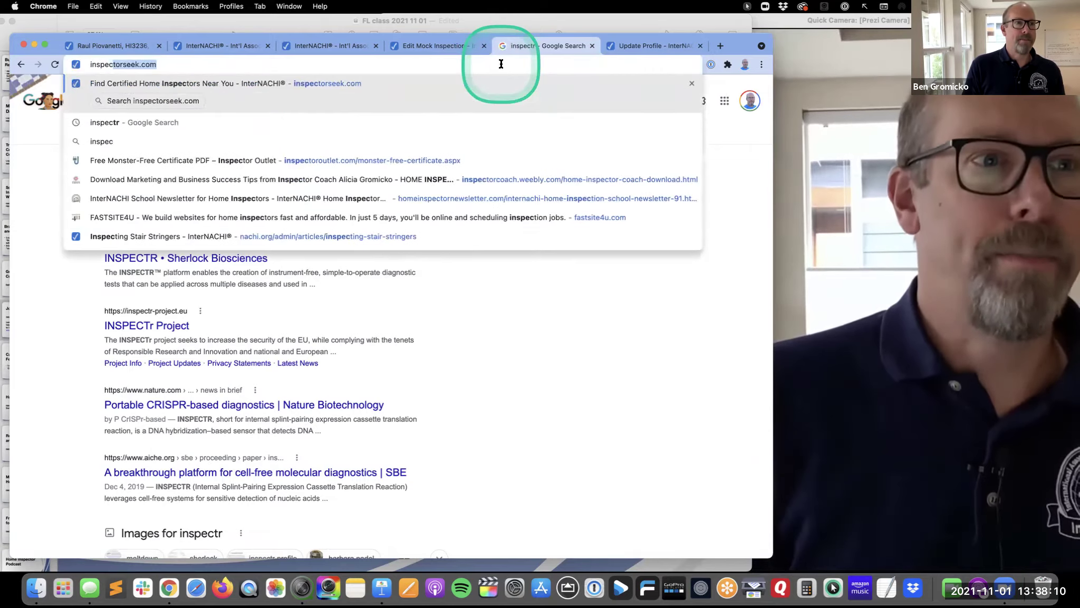
key(Return)
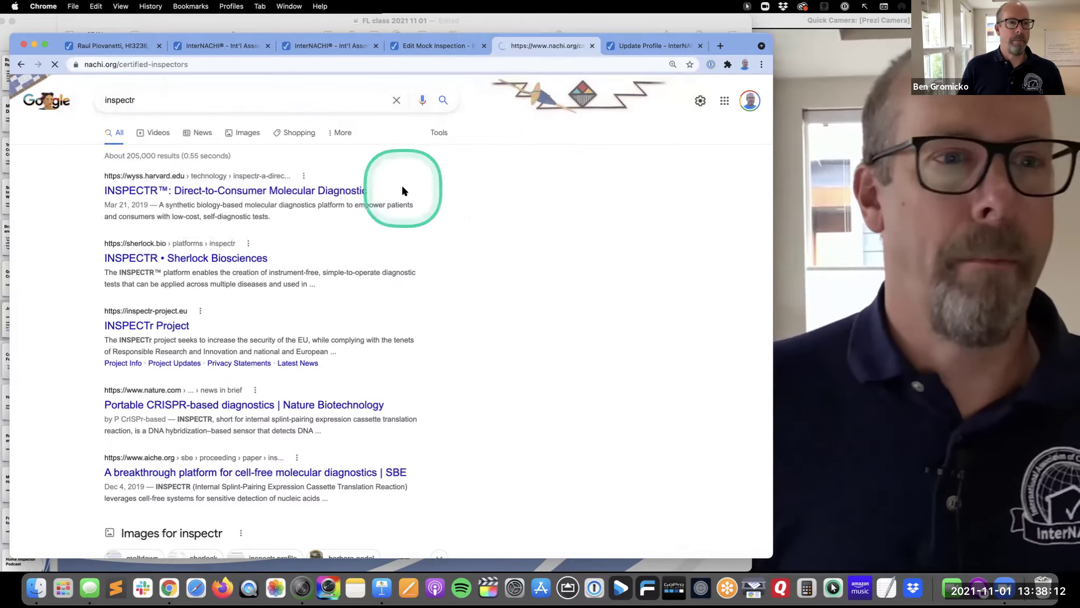
Step: Search for certified home inspectors near Boulder, CO 80304, USA
click(299, 260)
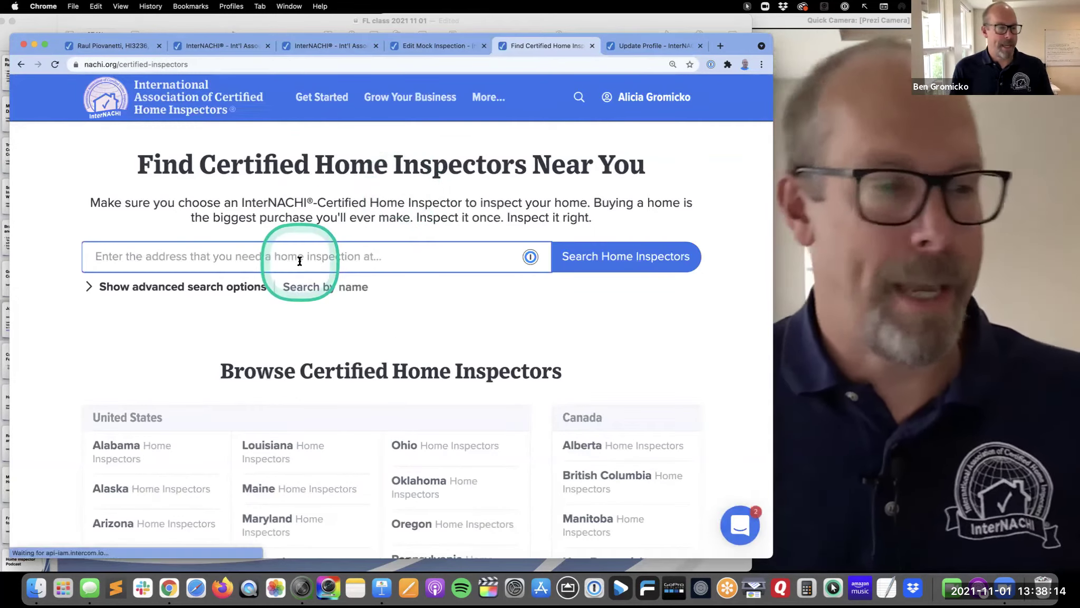
text(80304)
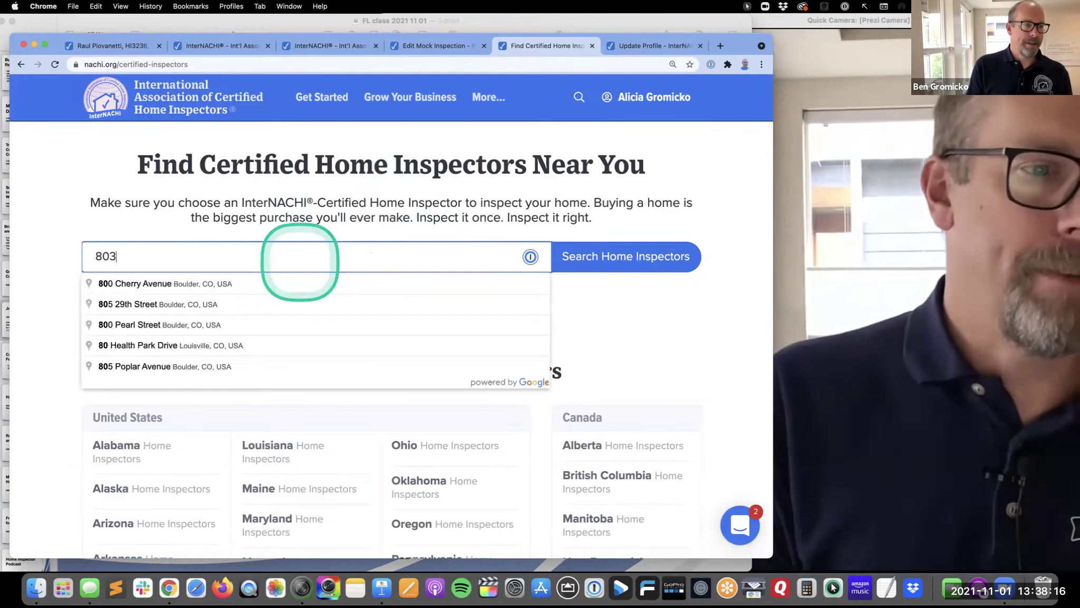
click(196, 285)
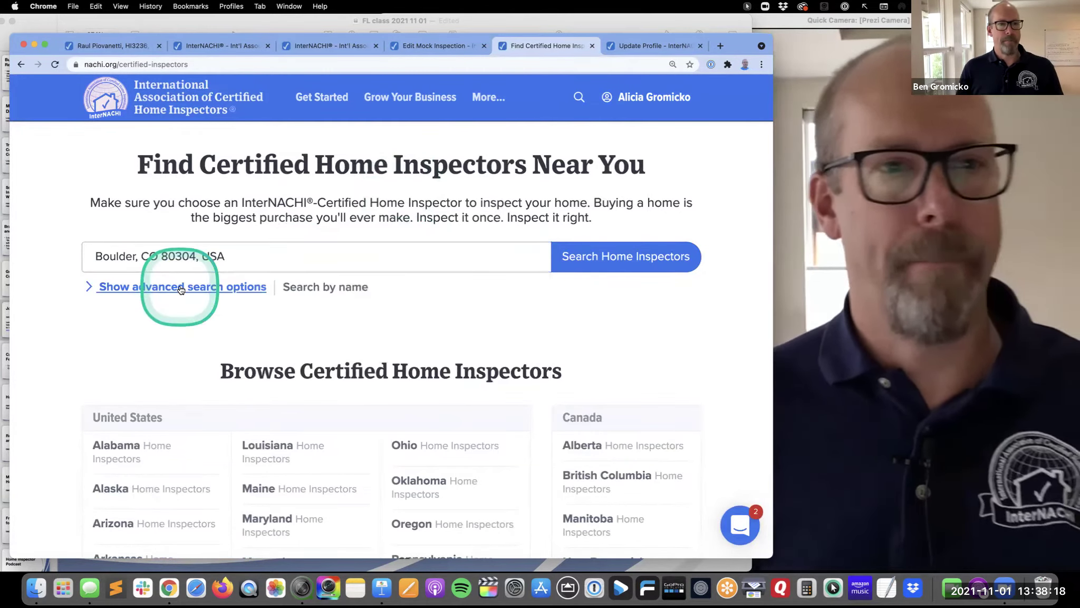
click(627, 256)
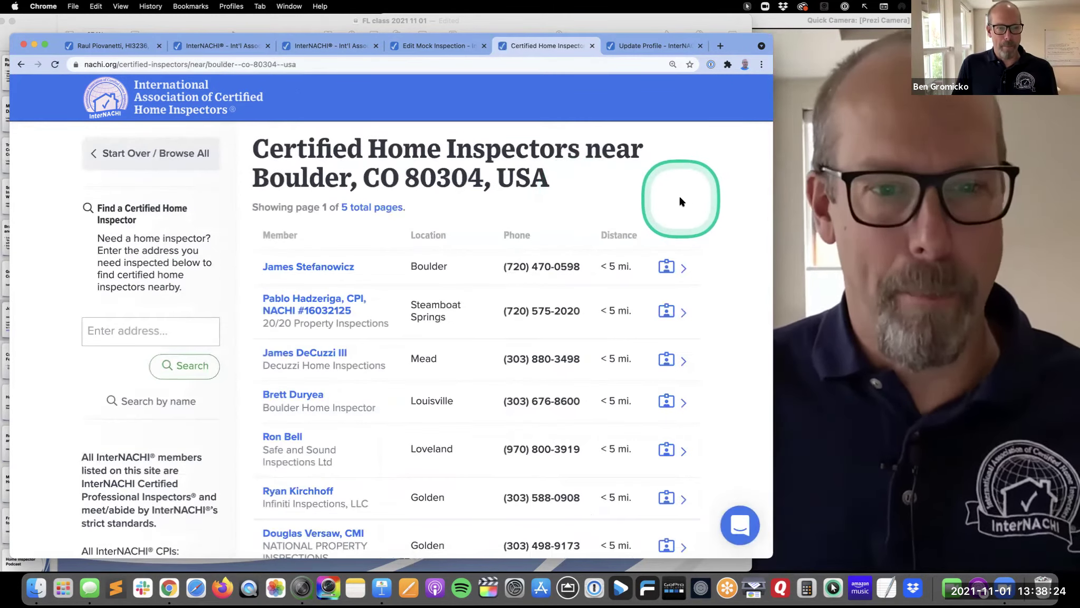
Step: Open the 20/20 Property Inspections member's listing and examine its website and contact details
click(298, 253)
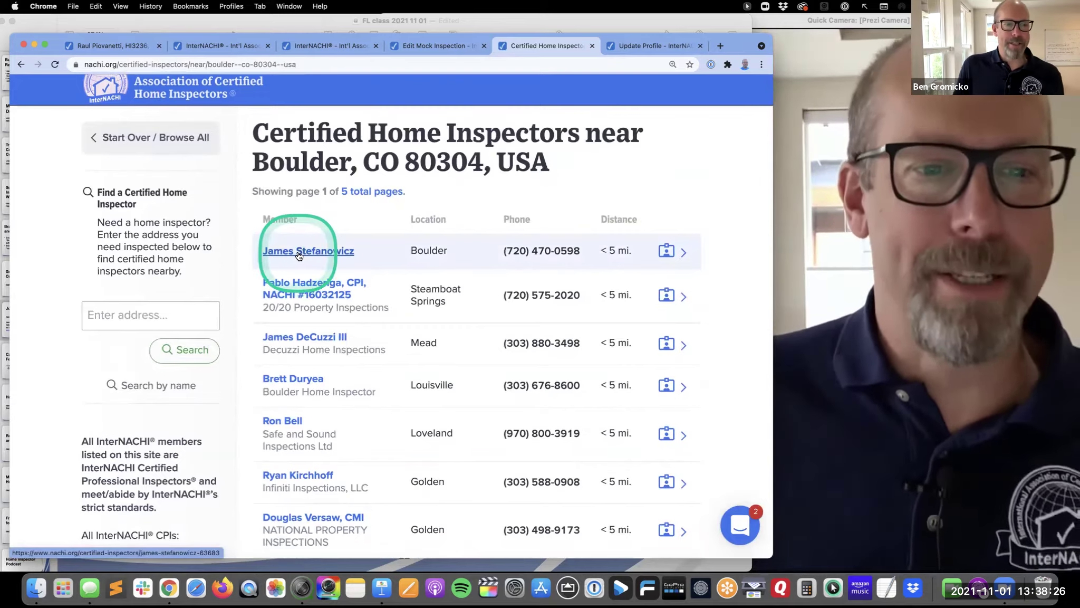
click(299, 295)
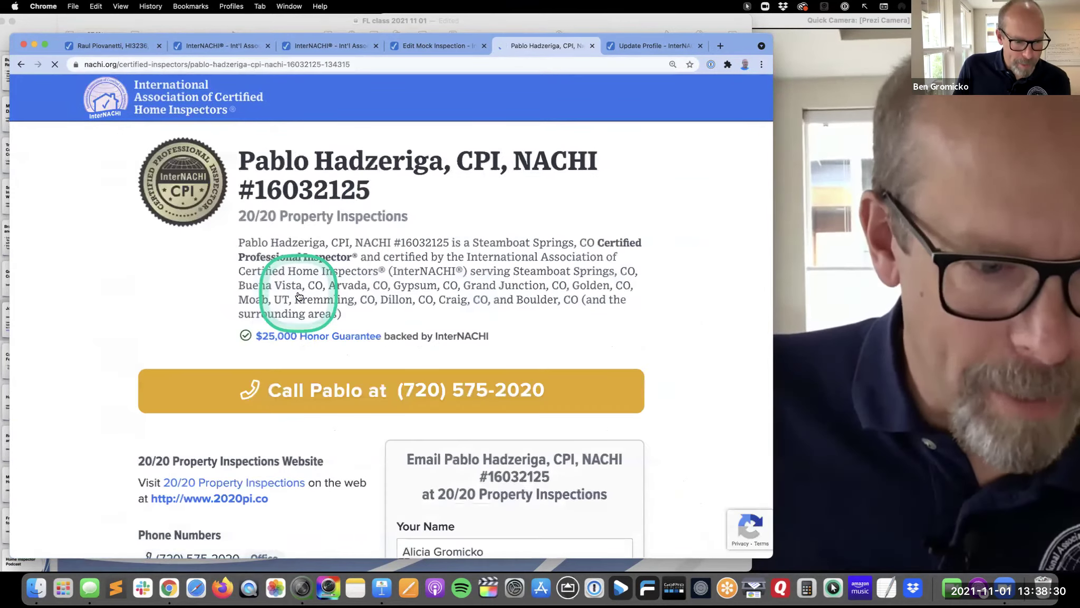
scroll(301, 294, down, 3)
click(242, 334)
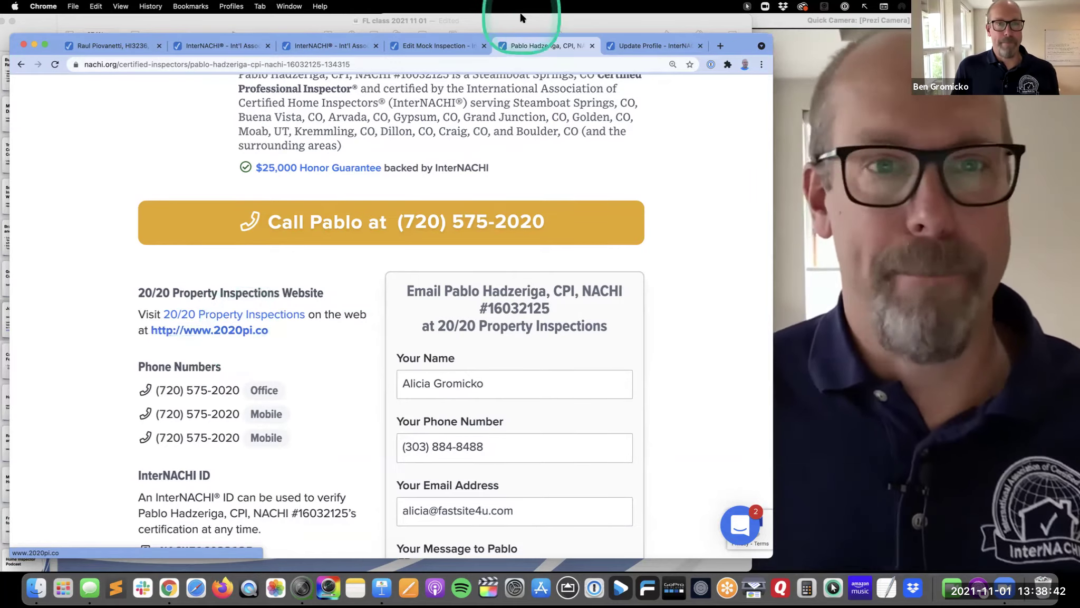
Step: Switch back to the Keynote presentation and display the Calculating Profitable Fees slide
click(475, 24)
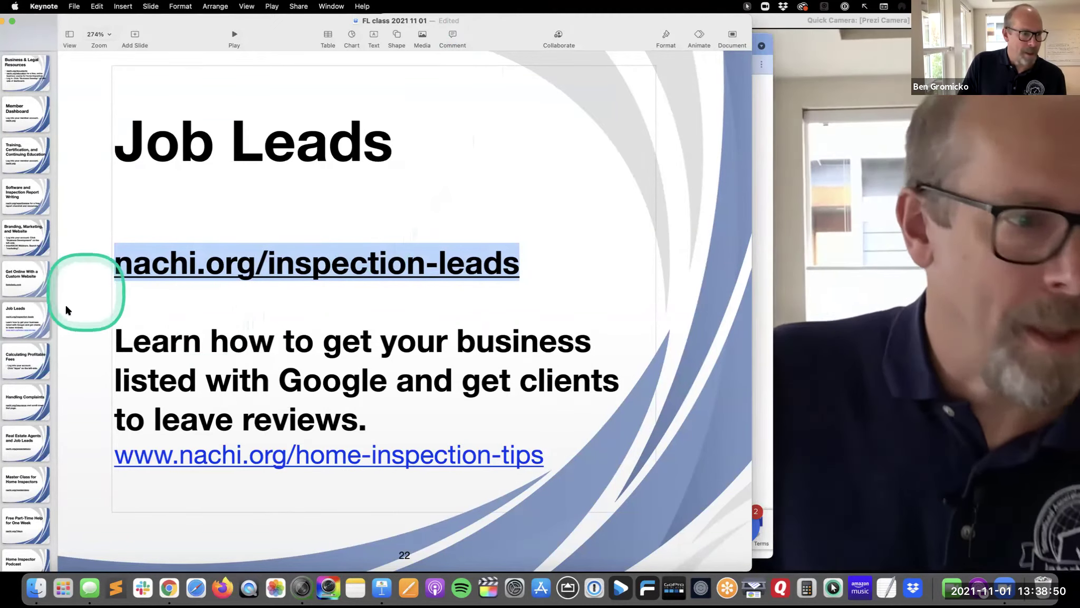
click(24, 352)
scroll(26, 345, down, 5)
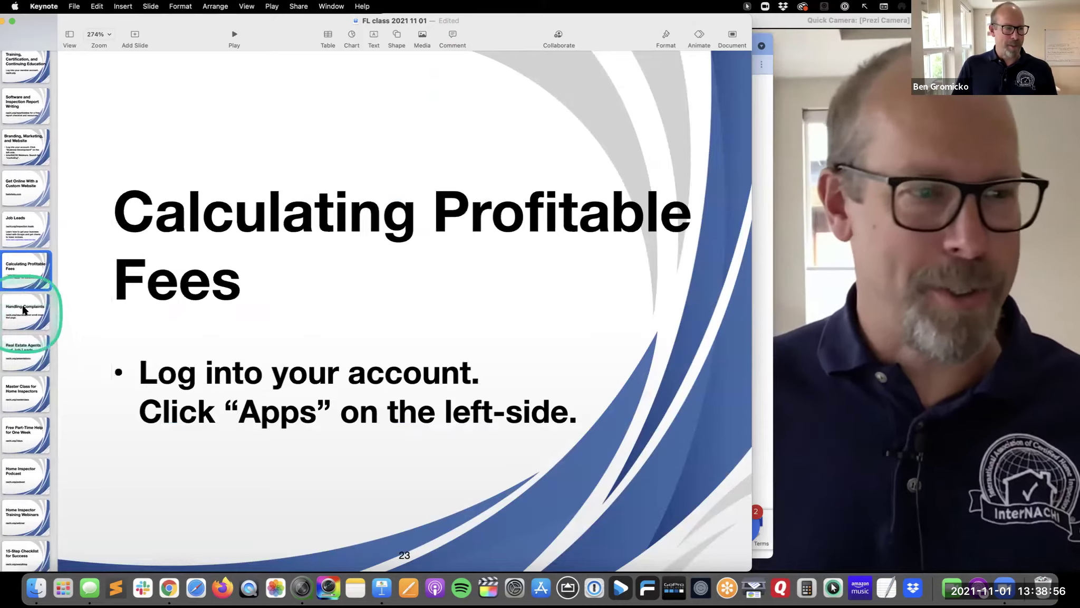
Step: Return to the Chrome browser and show the member dashboard's Business Development page
click(760, 183)
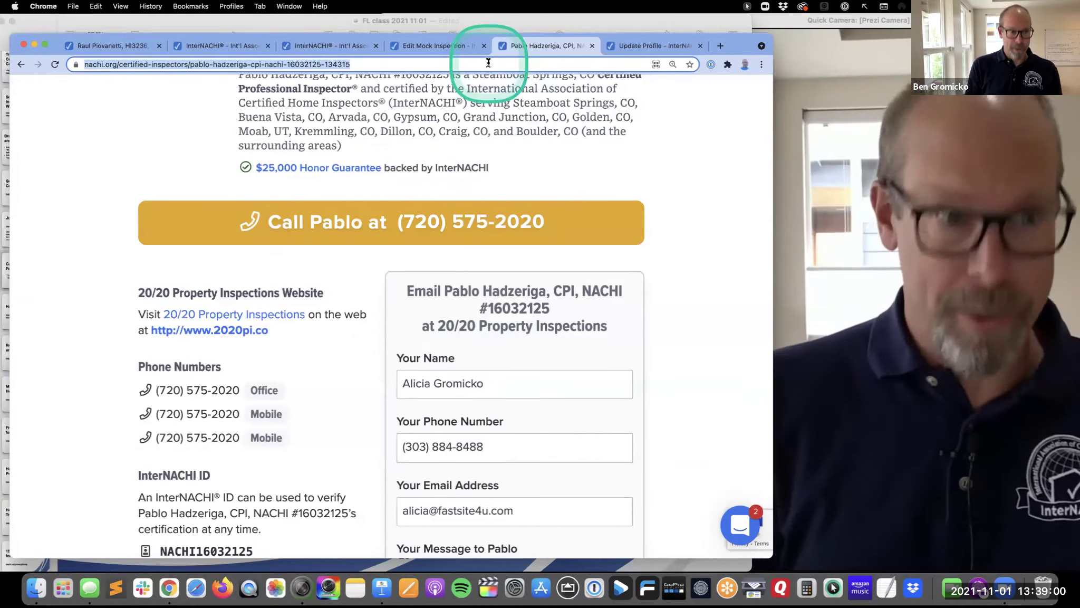
scroll(697, 222, up, 5)
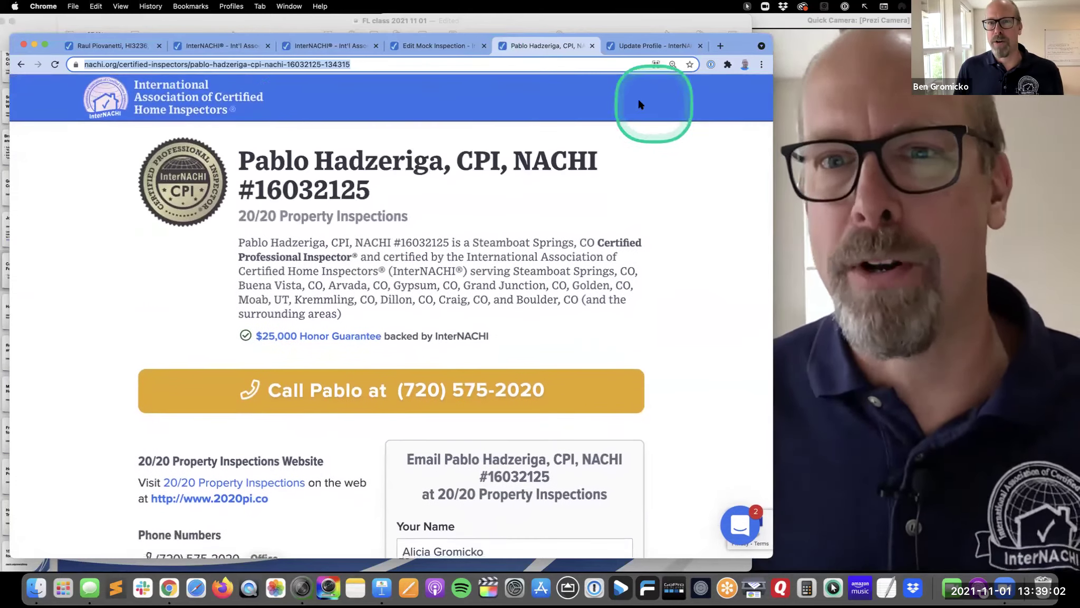
click(316, 46)
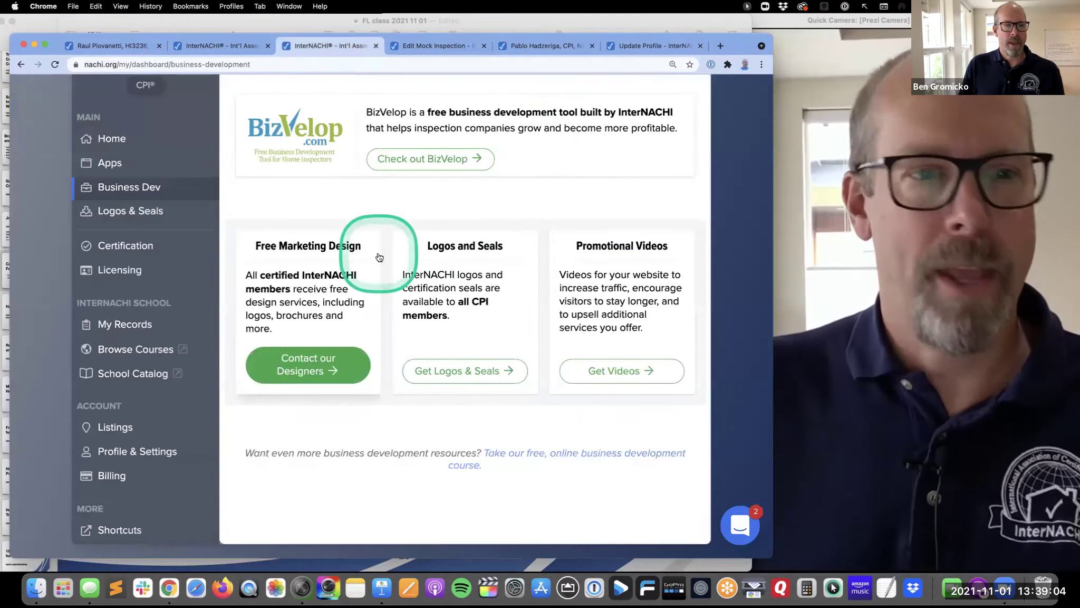
Step: Open the dashboard's Apps page and launch the Fee Calculator from the home inspection tools
click(105, 165)
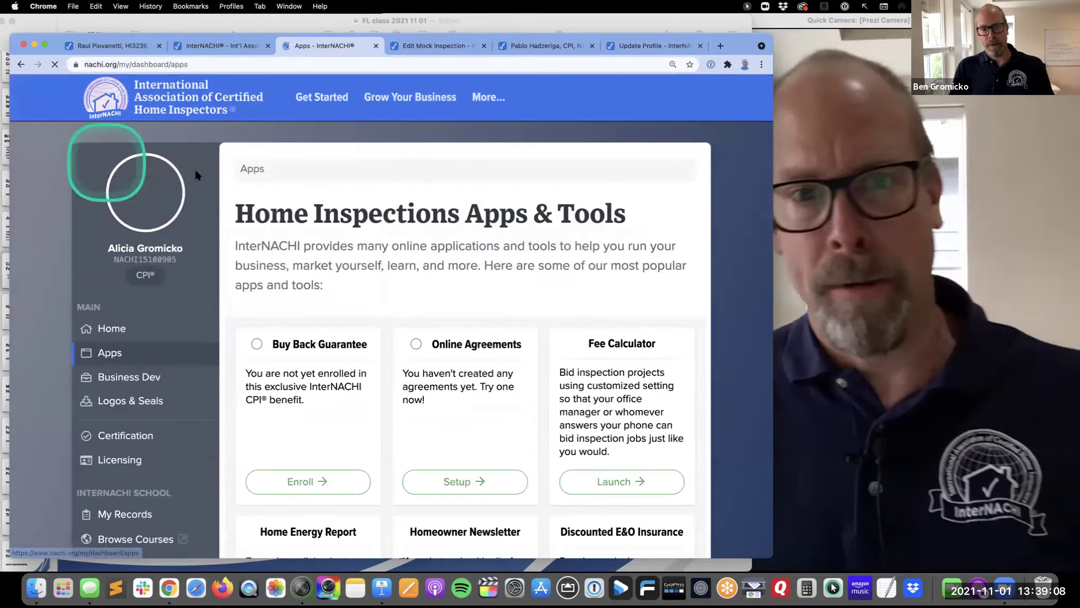
scroll(561, 223, down, 3)
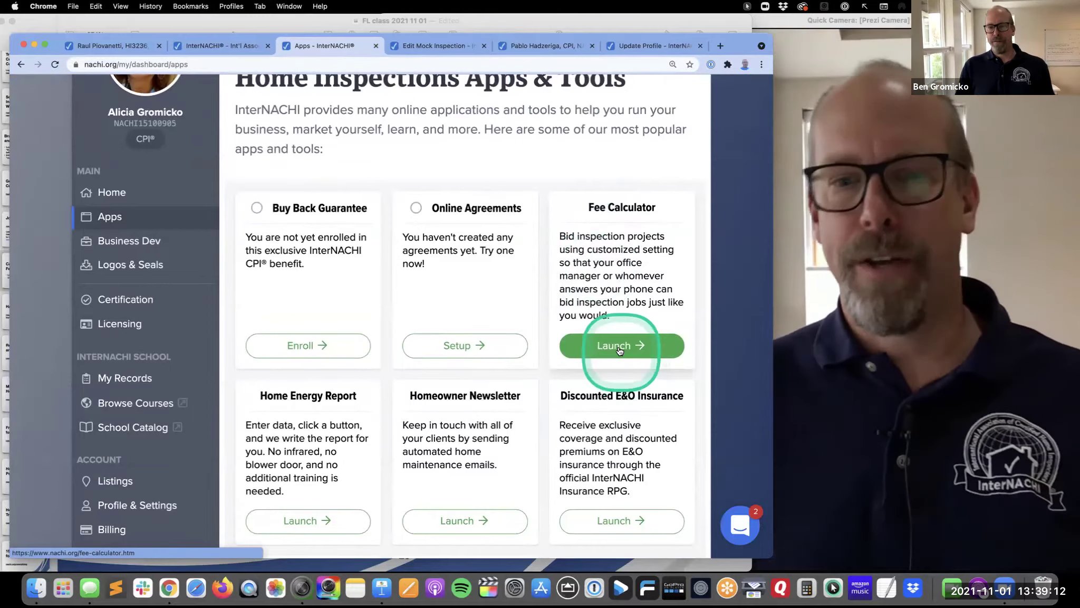
click(620, 351)
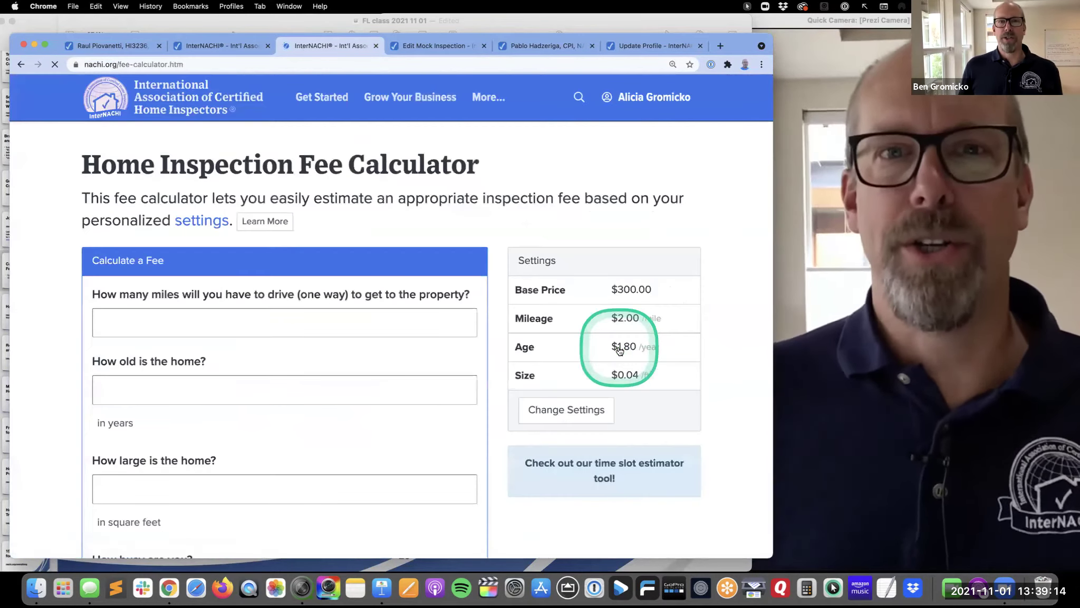
Step: Examine the Home Inspection Fee Calculator's questions on mileage, home age, size and workload, along with its personalized pricing settings
scroll(620, 351, down, 2)
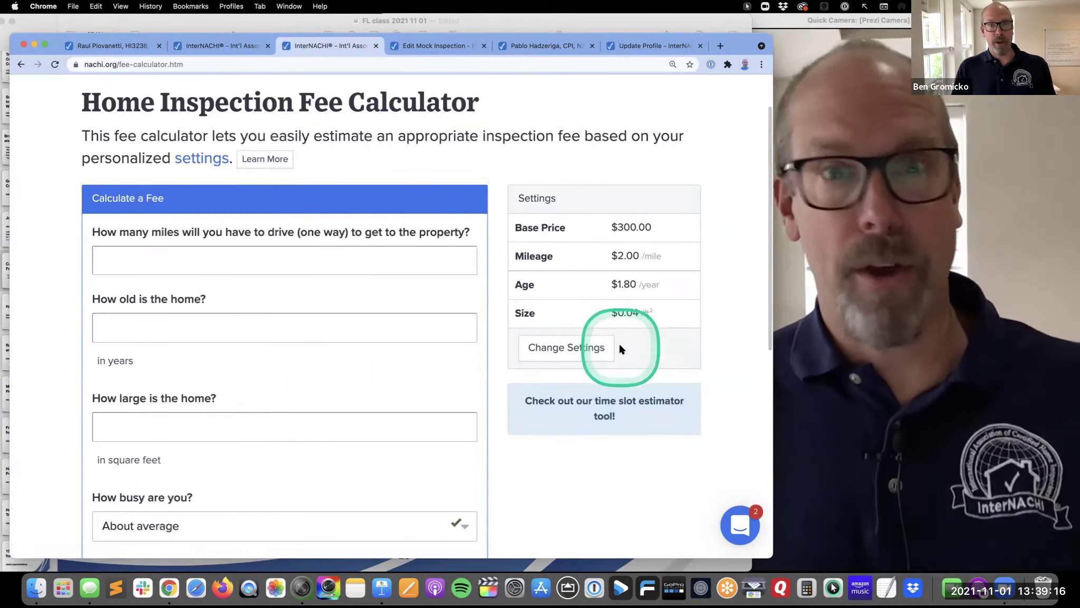
scroll(621, 349, down, 1)
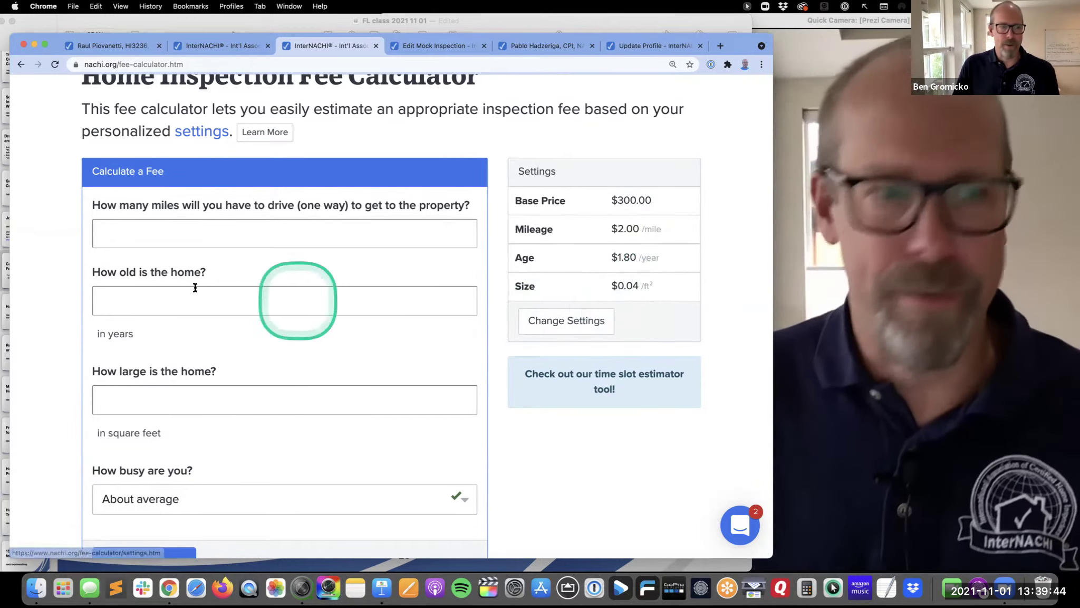
scroll(205, 242, down, 3)
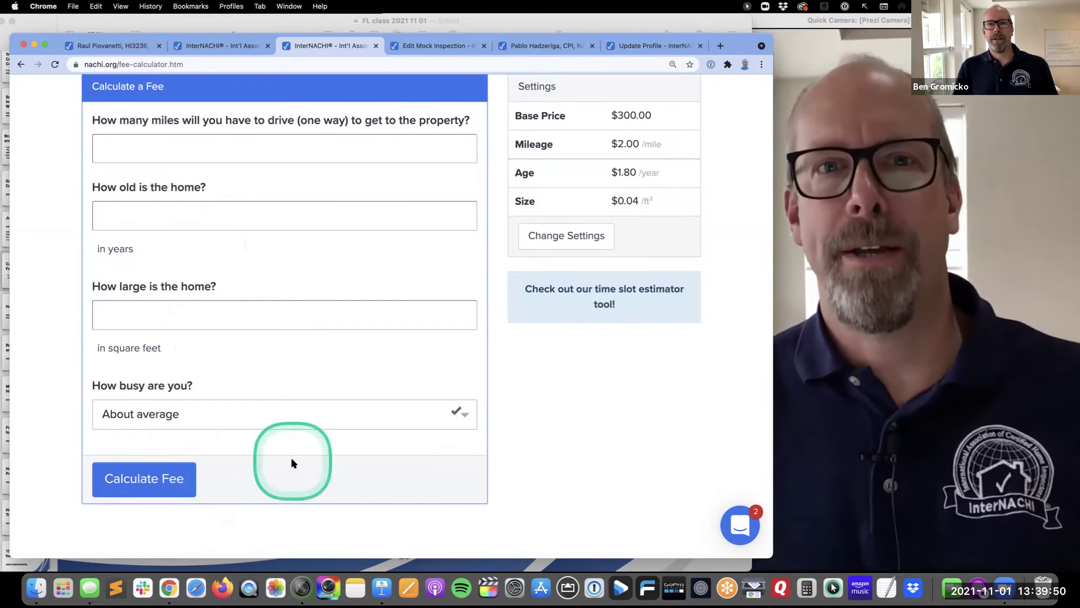
scroll(573, 186, up, 1)
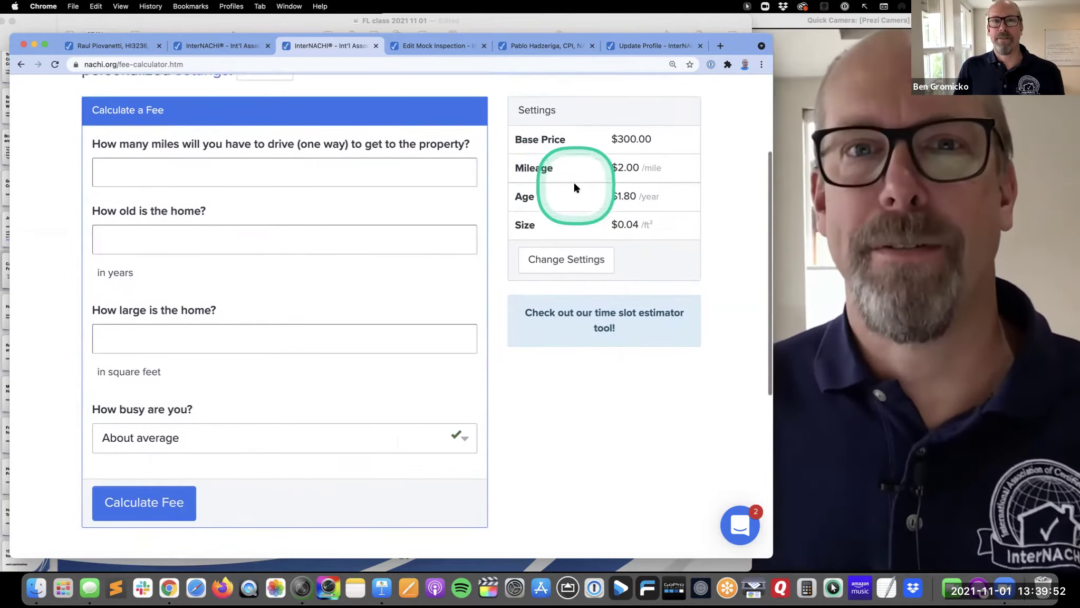
click(573, 246)
click(573, 246)
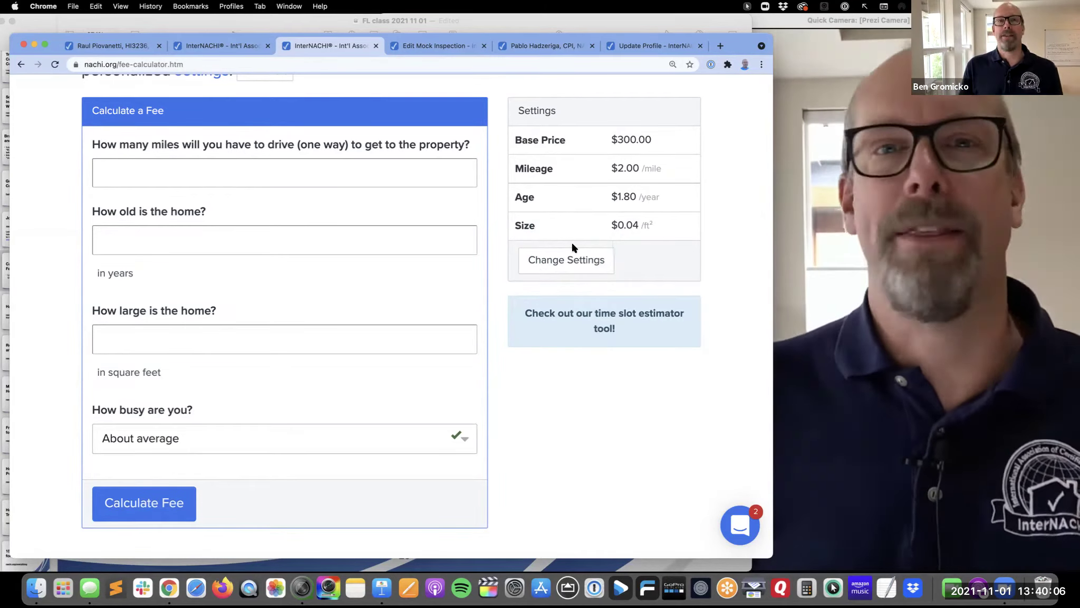
click(573, 246)
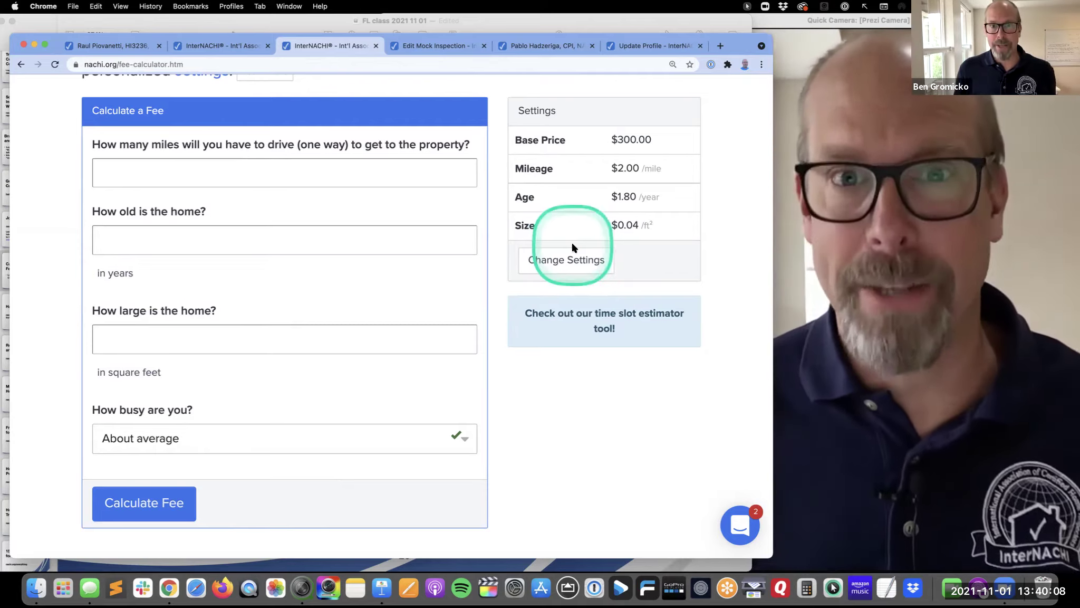